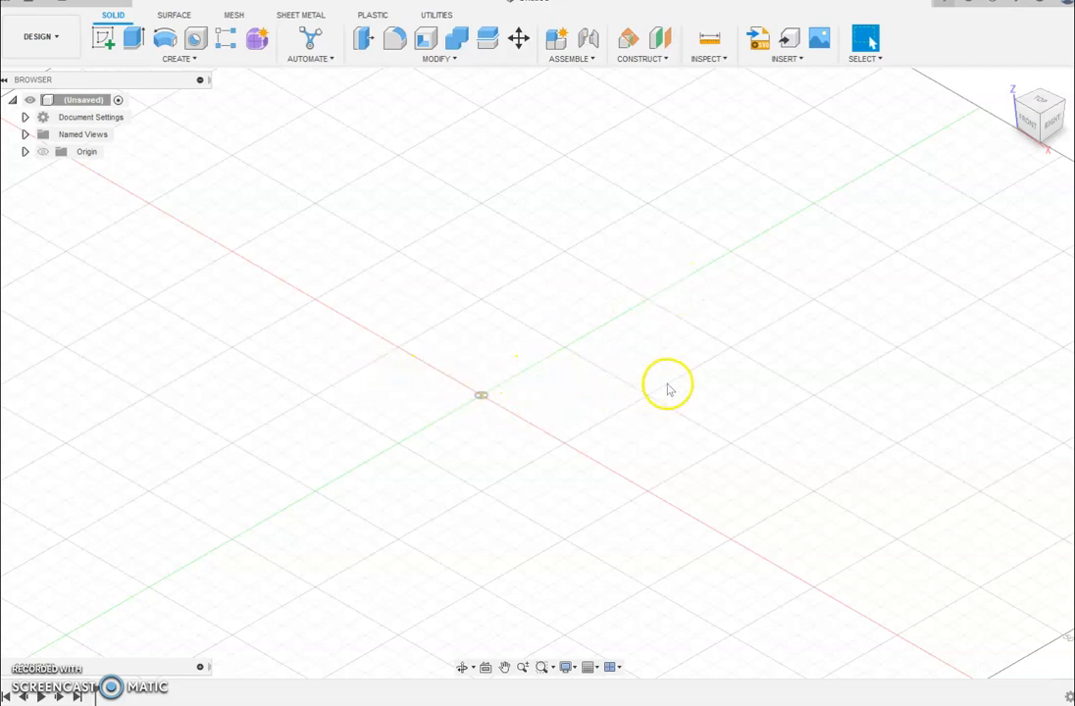
# Step: Sketch a rectangle of about 100 by 84 mm around the origin on the horizontal ground plane and finish the sketch
pyautogui.click(103, 37)
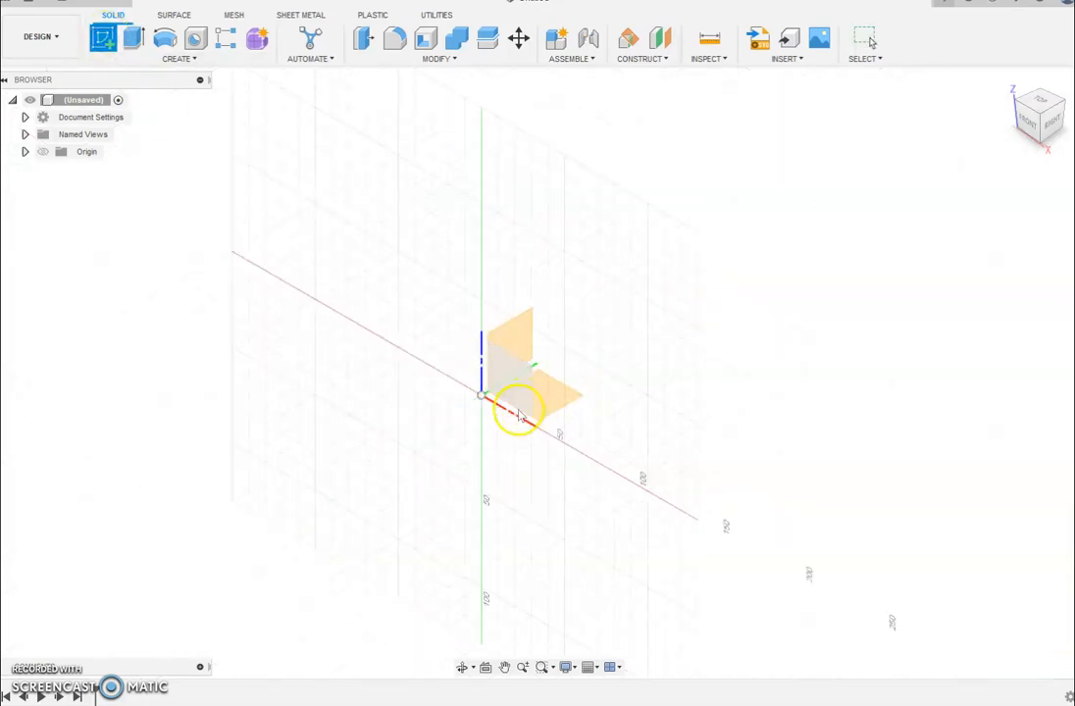
pyautogui.click(572, 399)
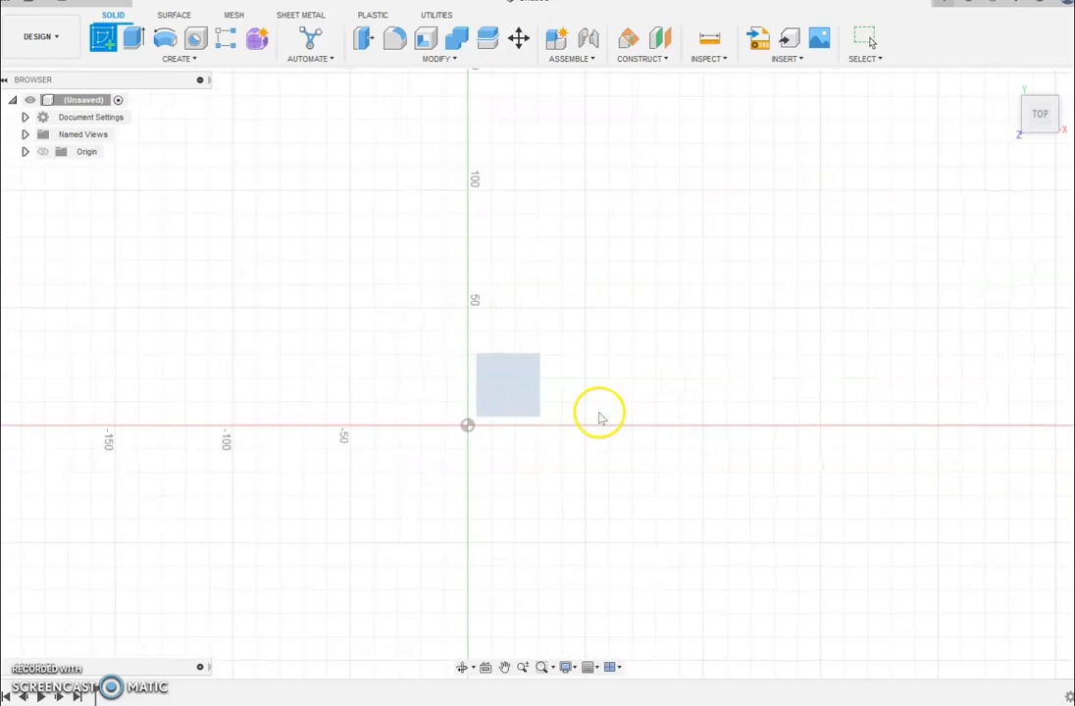
pyautogui.click(134, 37)
pyautogui.click(365, 321)
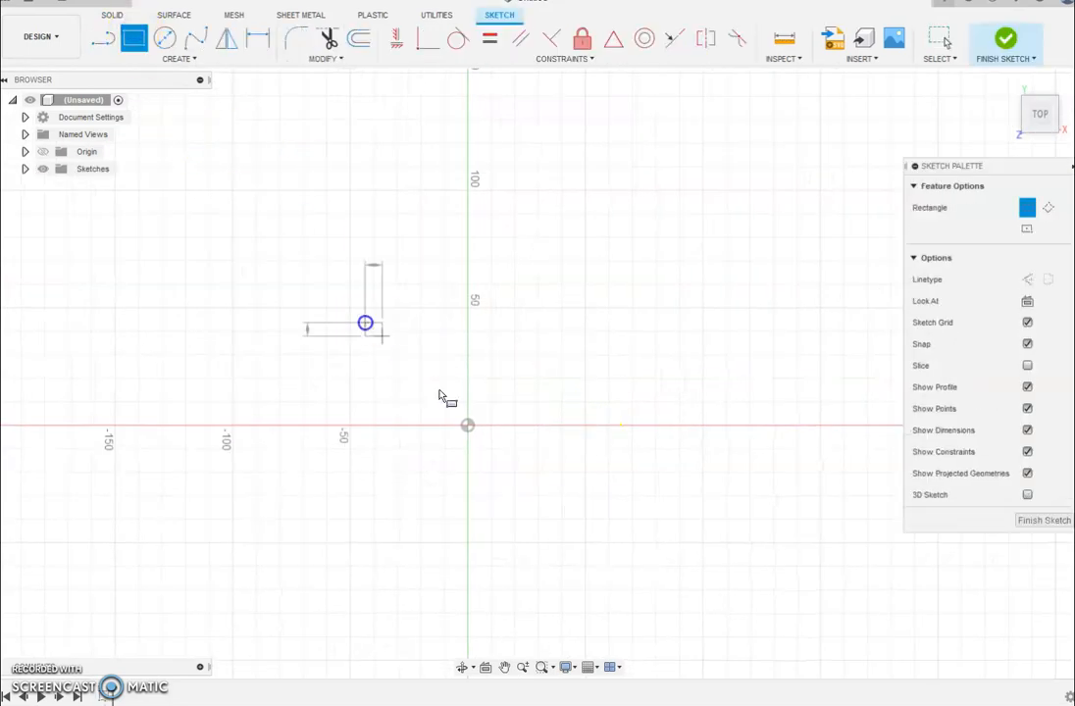
pyautogui.click(602, 519)
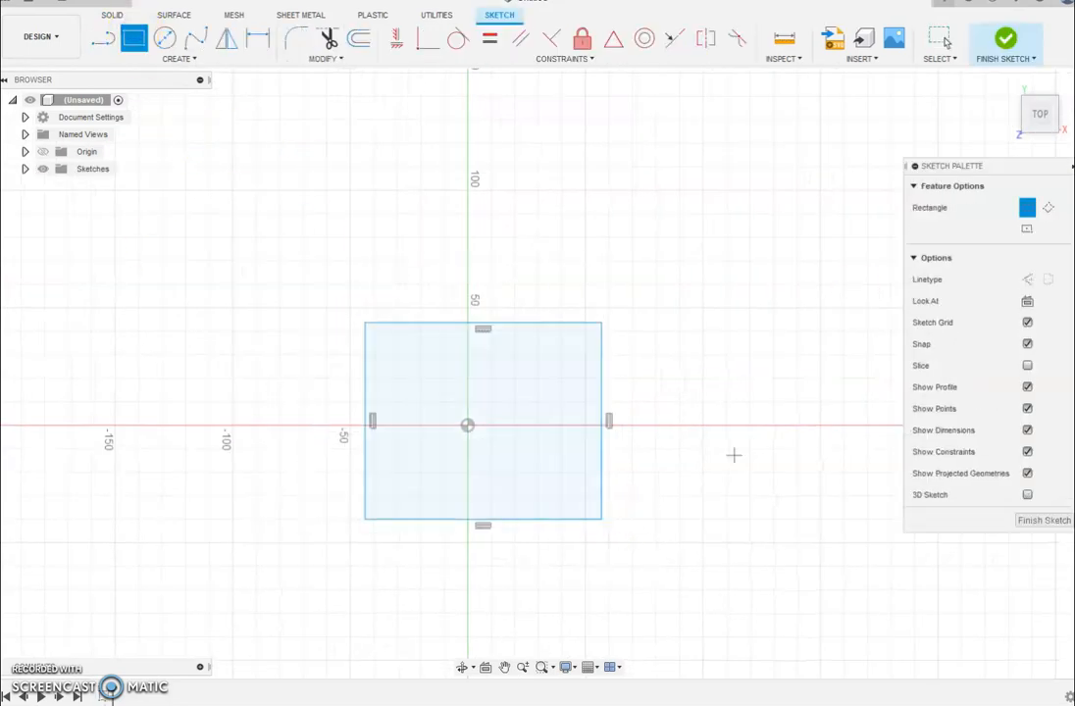
pyautogui.click(1006, 39)
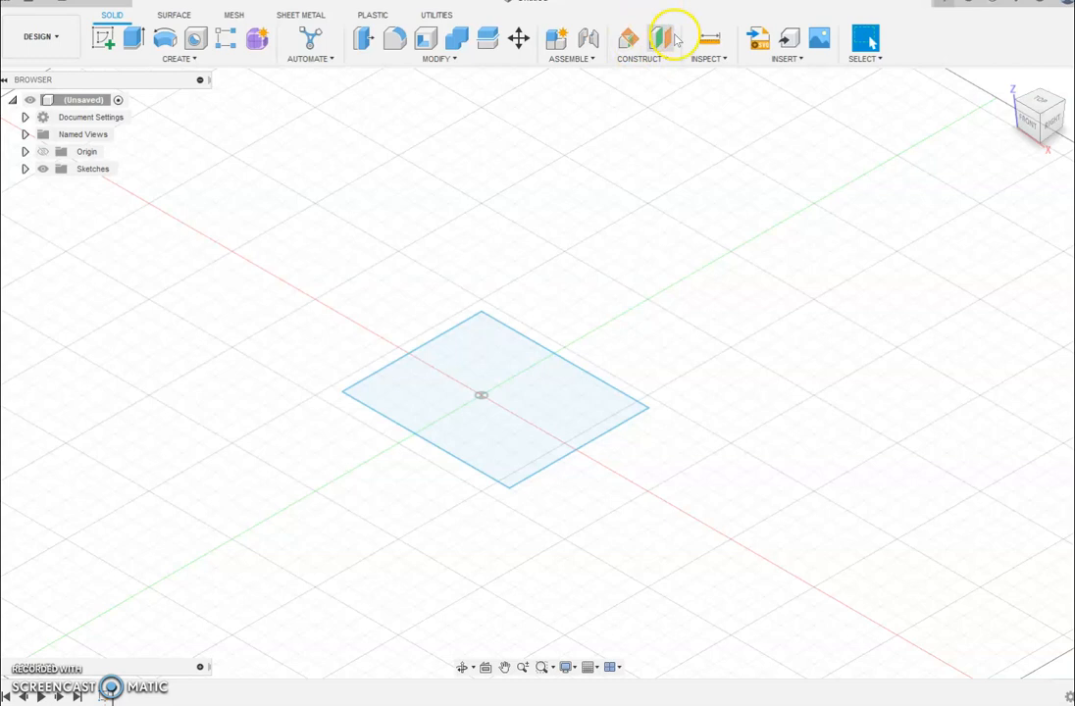
# Step: Create an offset construction plane about 130 mm above the rectangle profile
pyautogui.click(633, 41)
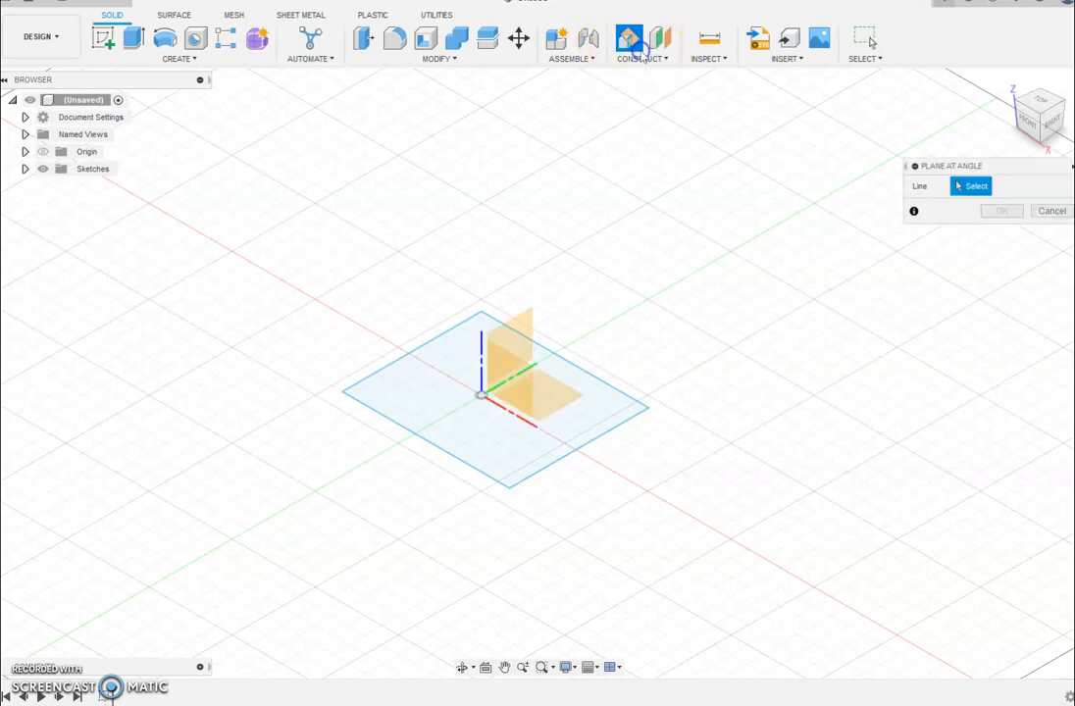
pyautogui.click(634, 59)
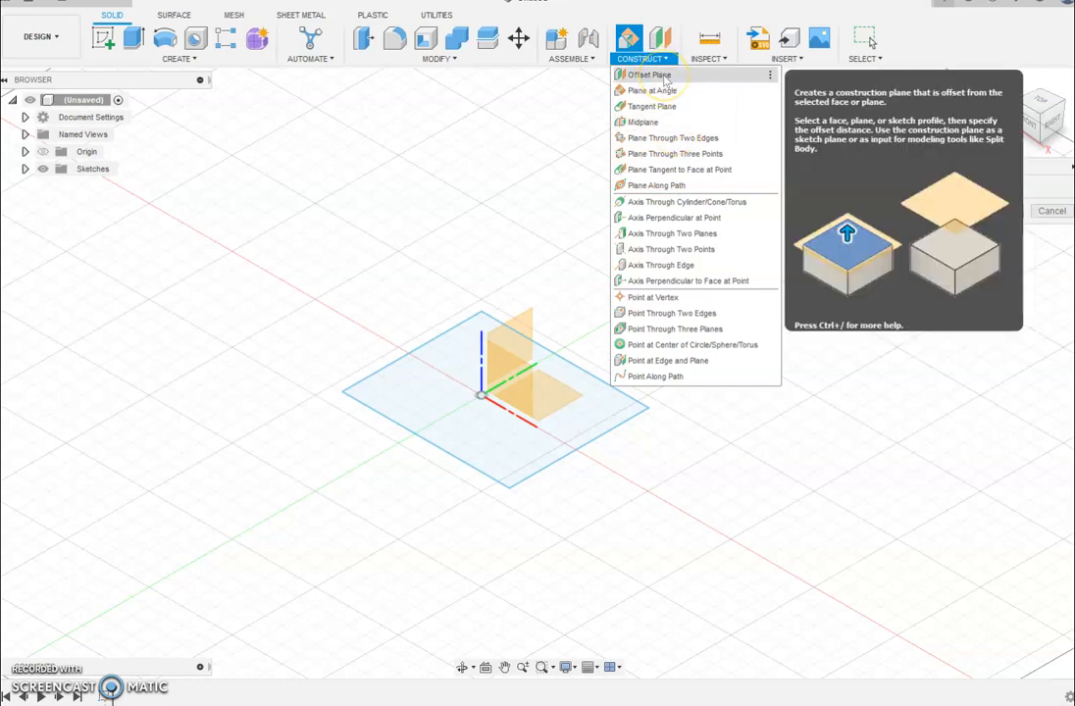
pyautogui.click(663, 76)
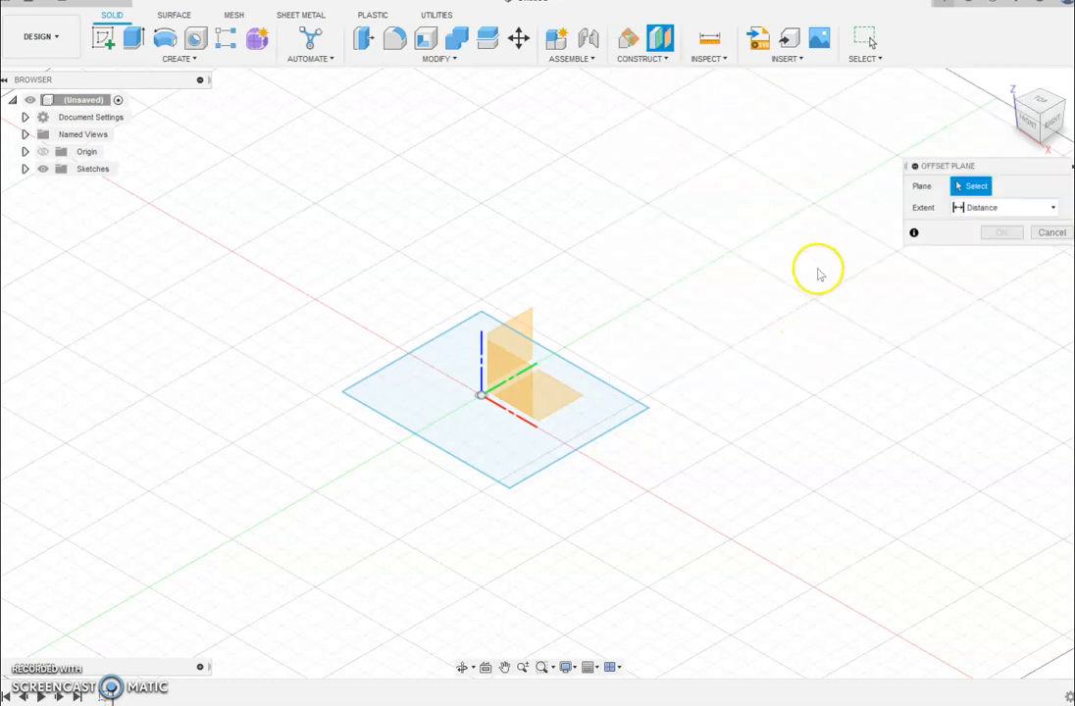
pyautogui.click(659, 59)
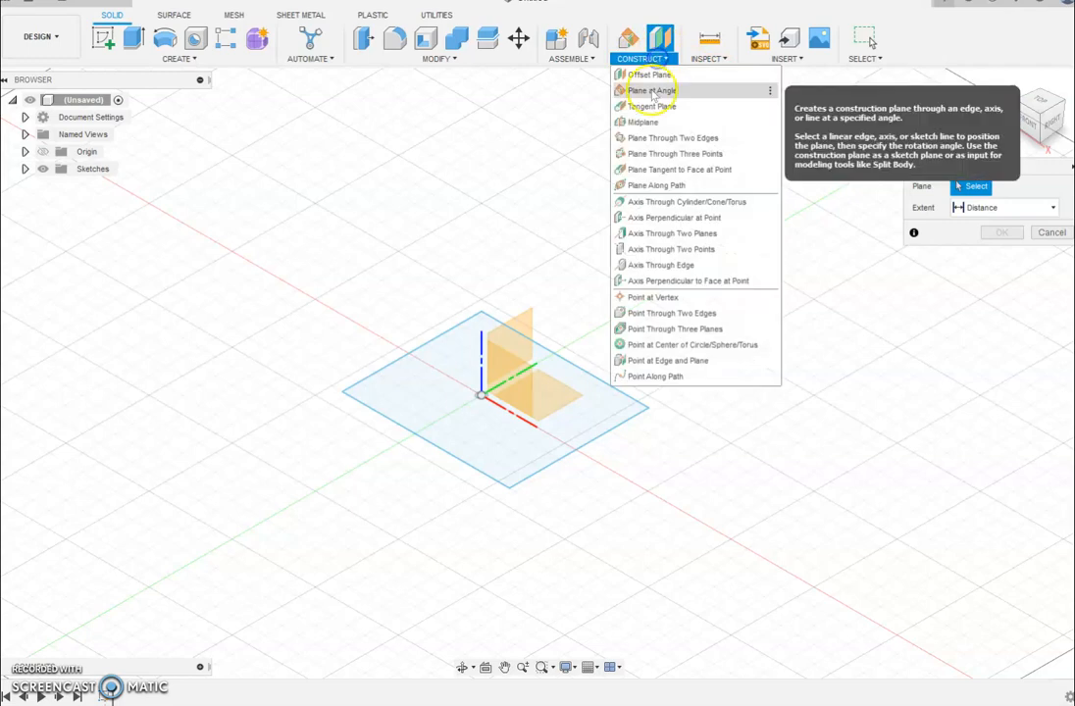
pyautogui.click(547, 396)
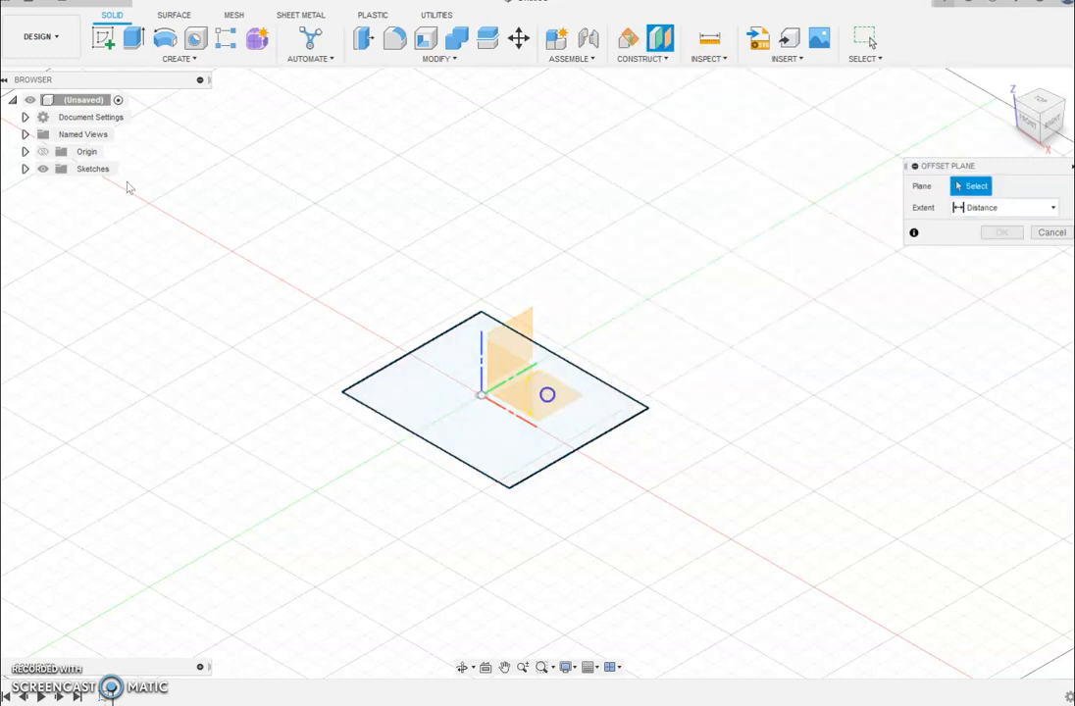
pyautogui.click(529, 405)
pyautogui.moveTo(496, 386); pyautogui.dragTo(518, 134)
pyautogui.scroll(-5, 653, 295)
pyautogui.moveTo(652, 295); pyautogui.dragTo(556, 391, button='middle')
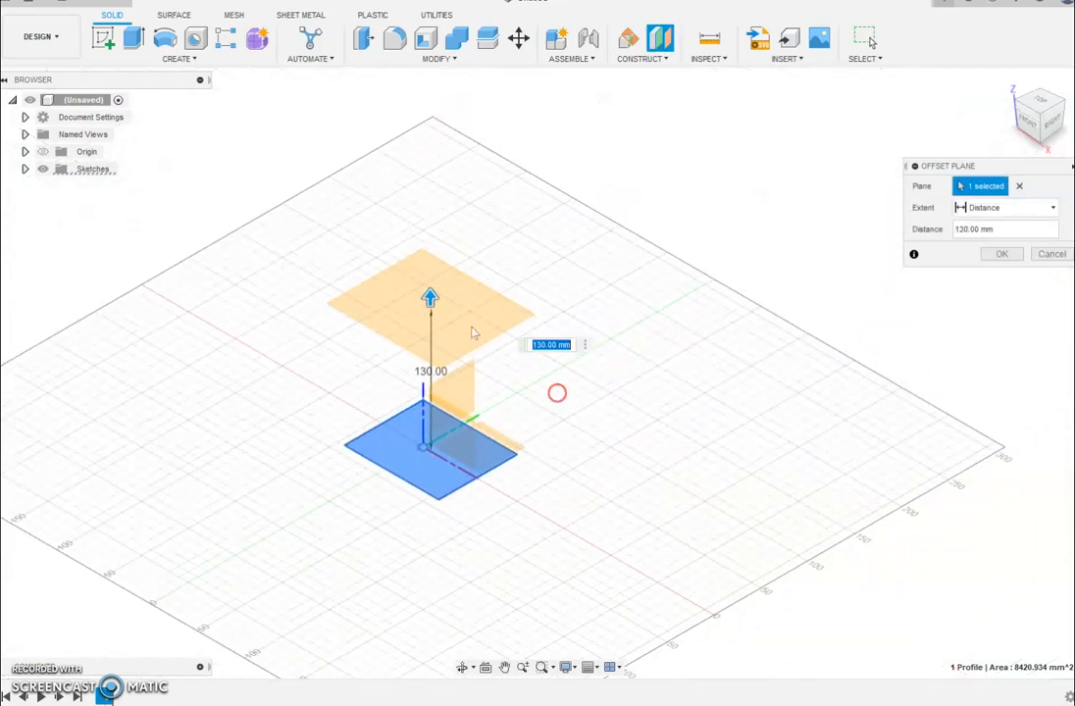
pyautogui.click(999, 255)
# Step: Create a second construction plane offset 190 mm upward from the first construction plane
pyautogui.click(664, 61)
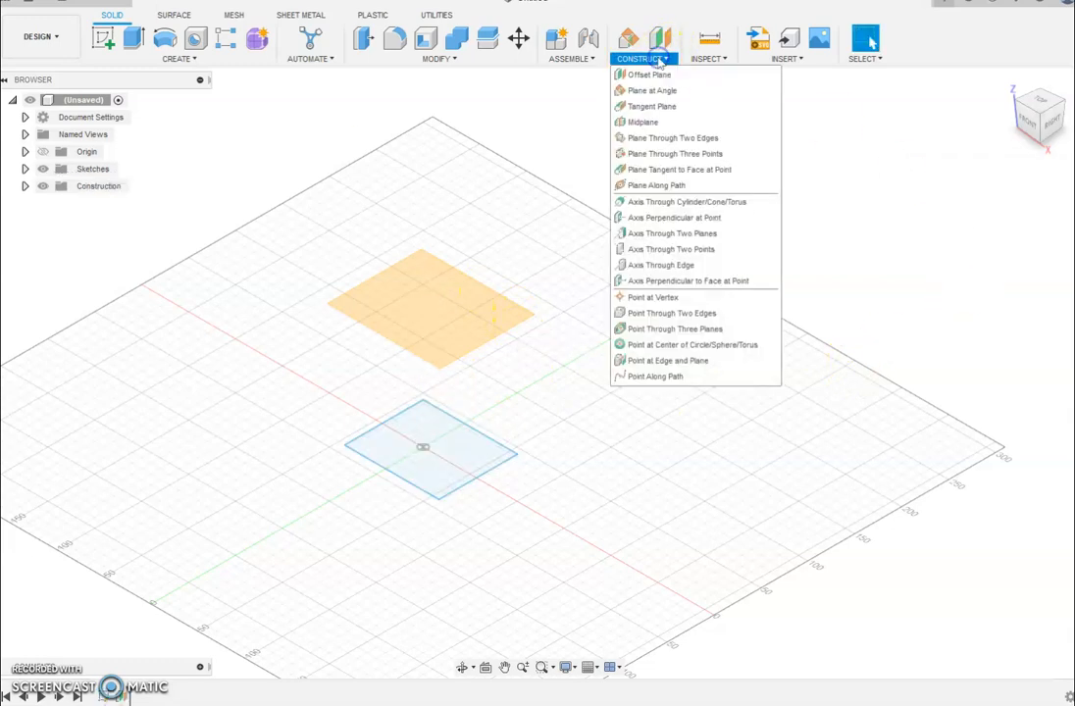
pyautogui.click(645, 73)
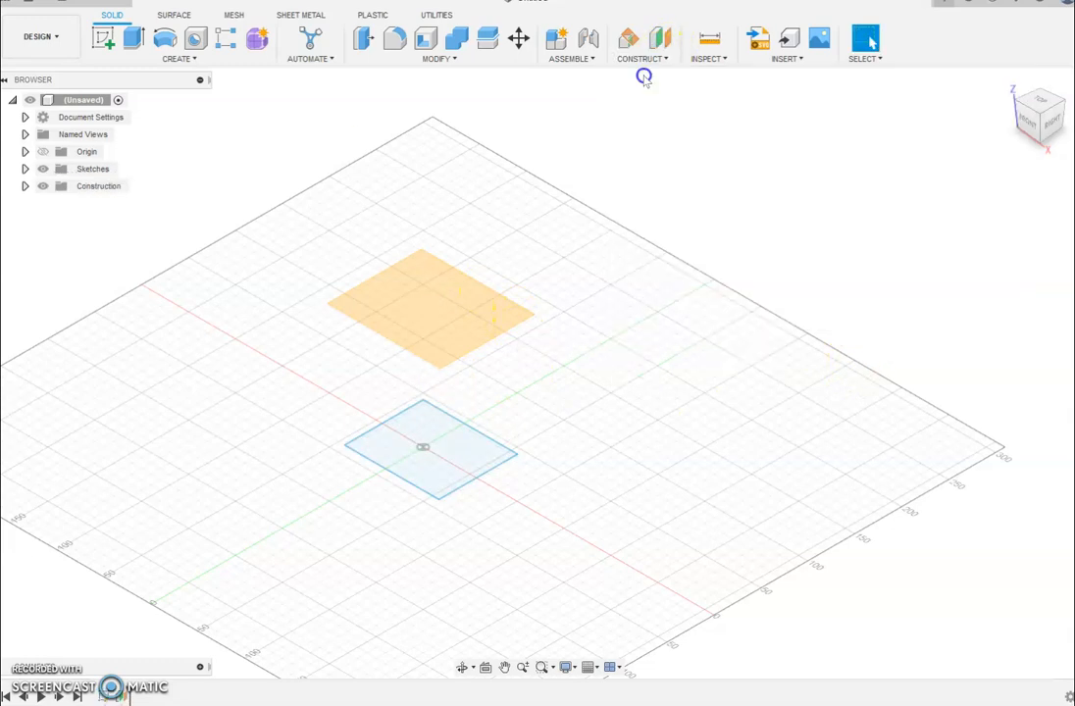
pyautogui.click(433, 297)
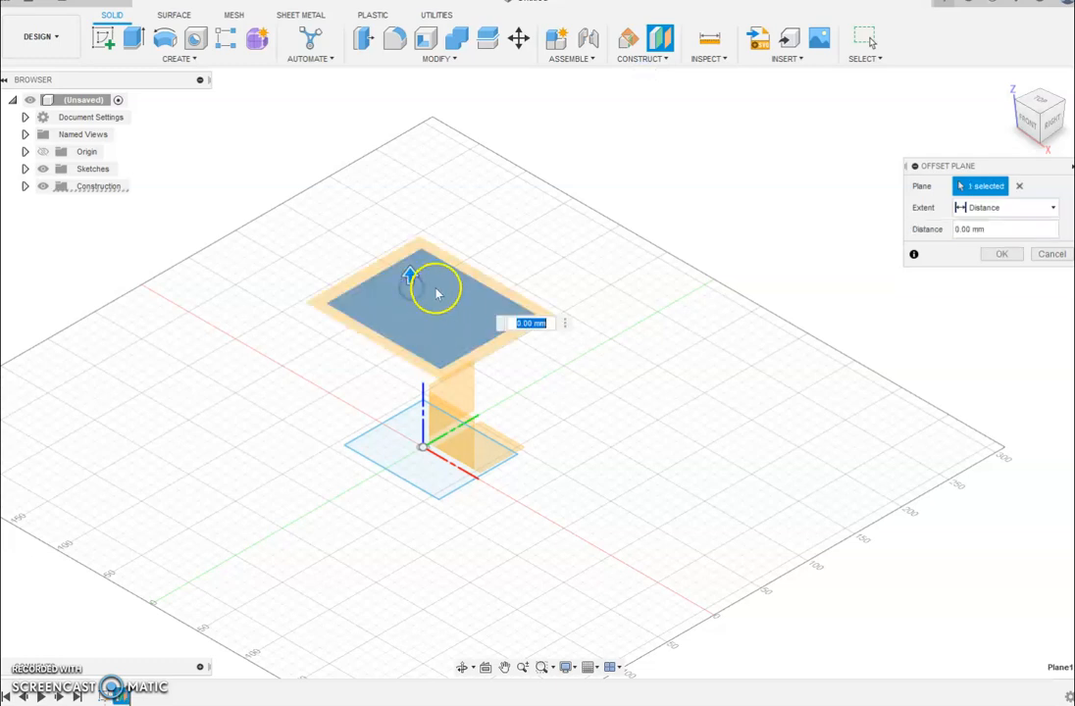
pyautogui.moveTo(410, 274); pyautogui.dragTo(432, 65)
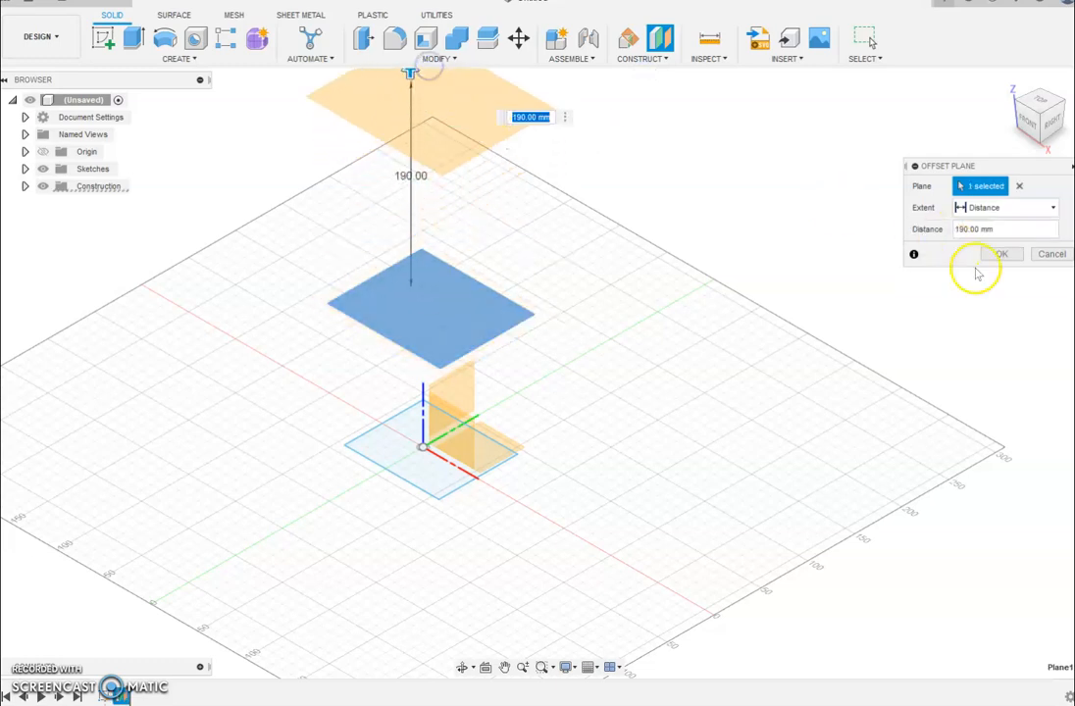
pyautogui.click(1016, 259)
# Step: Sketch a circle on the lower construction plane, centred near the red axis on the negative X side of the rectangle, and finish the sketch
pyautogui.scroll(-2, 689, 280)
pyautogui.moveTo(688, 283); pyautogui.dragTo(623, 355, button='middle')
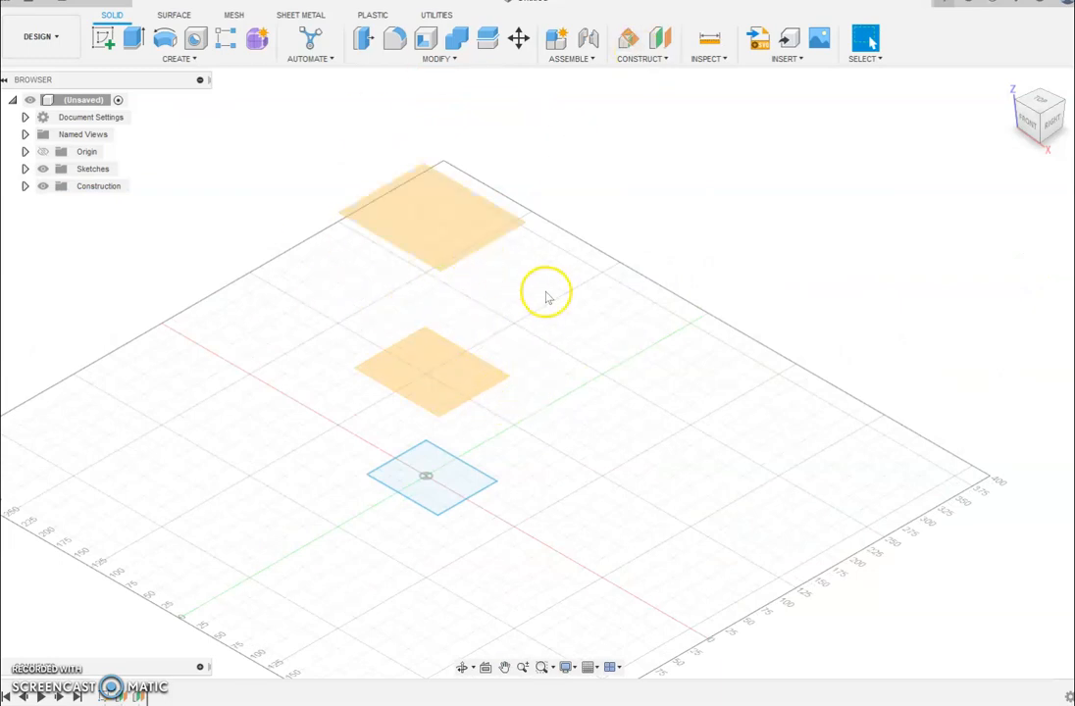
pyautogui.click(103, 39)
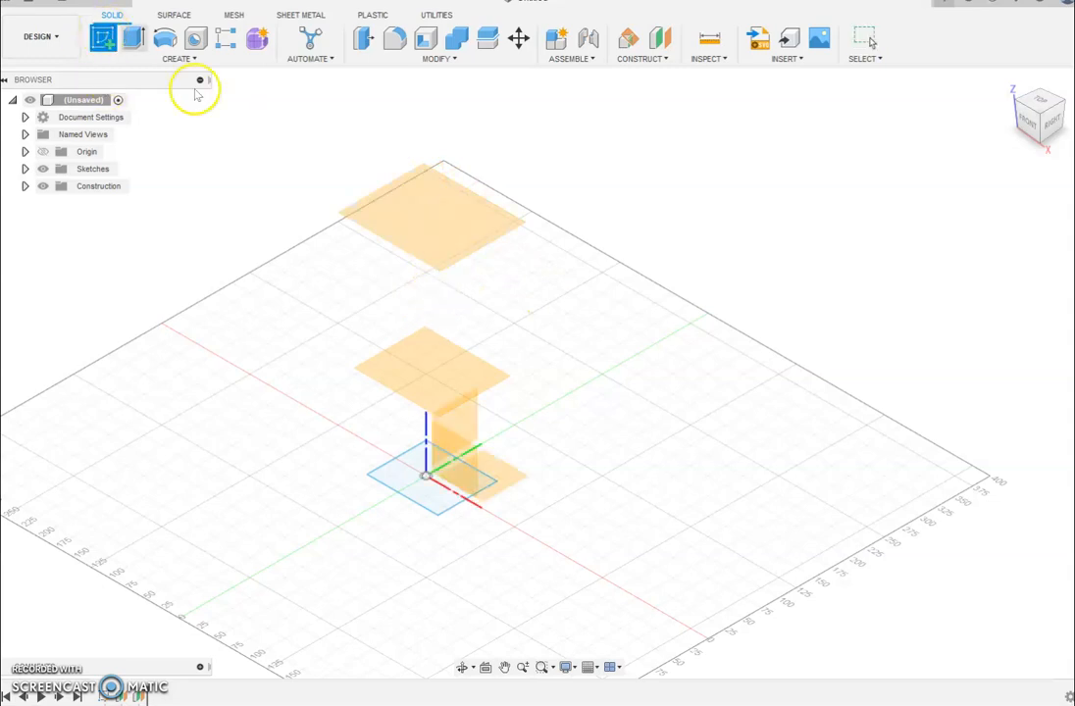
pyautogui.click(439, 369)
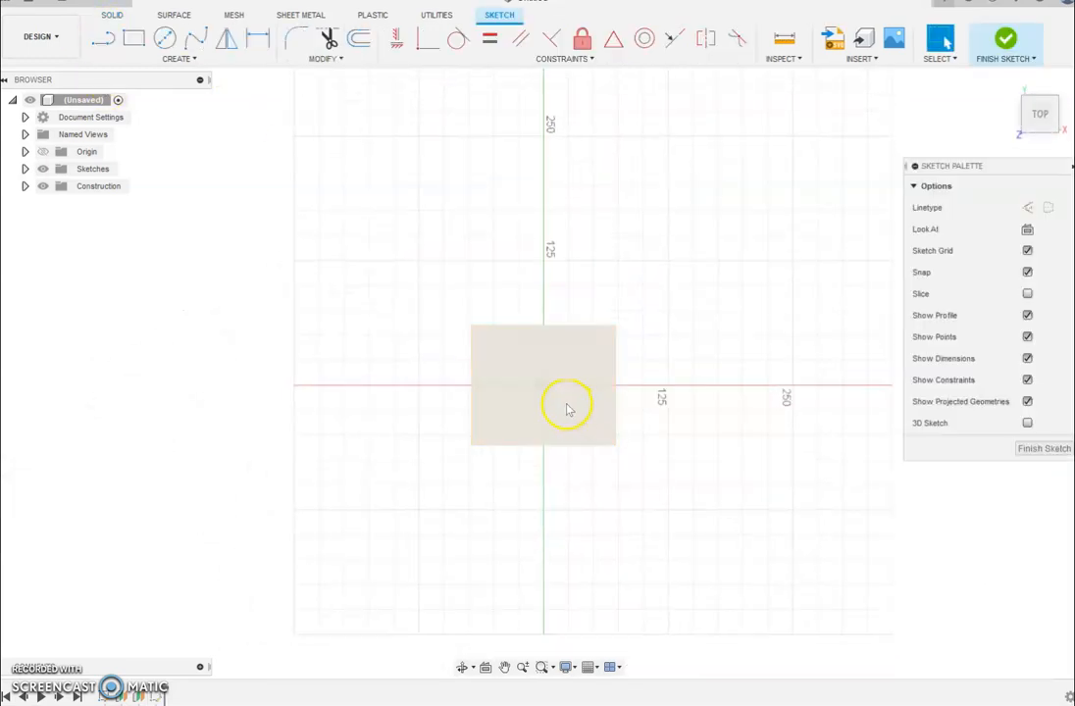
pyautogui.click(1037, 114)
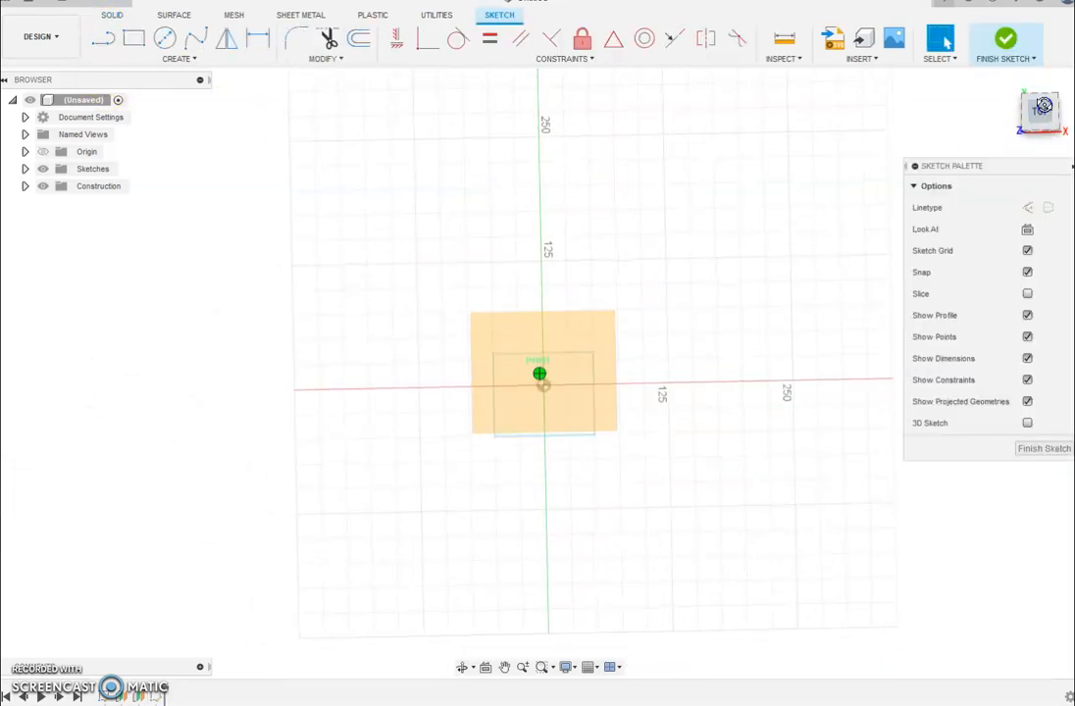
pyautogui.moveTo(1060, 25)
pyautogui.mouseDown()
pyautogui.moveTo(1069, 18)
pyautogui.moveTo(1052, 45)
pyautogui.moveTo(1044, 119)
pyautogui.mouseUp()
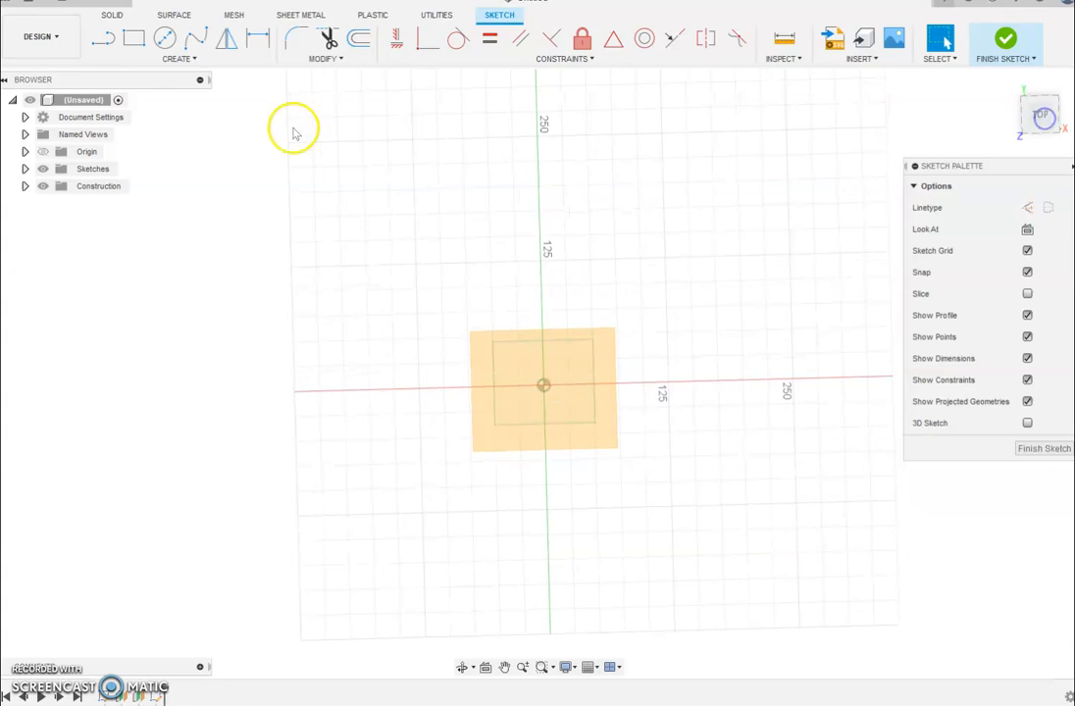
pyautogui.click(163, 37)
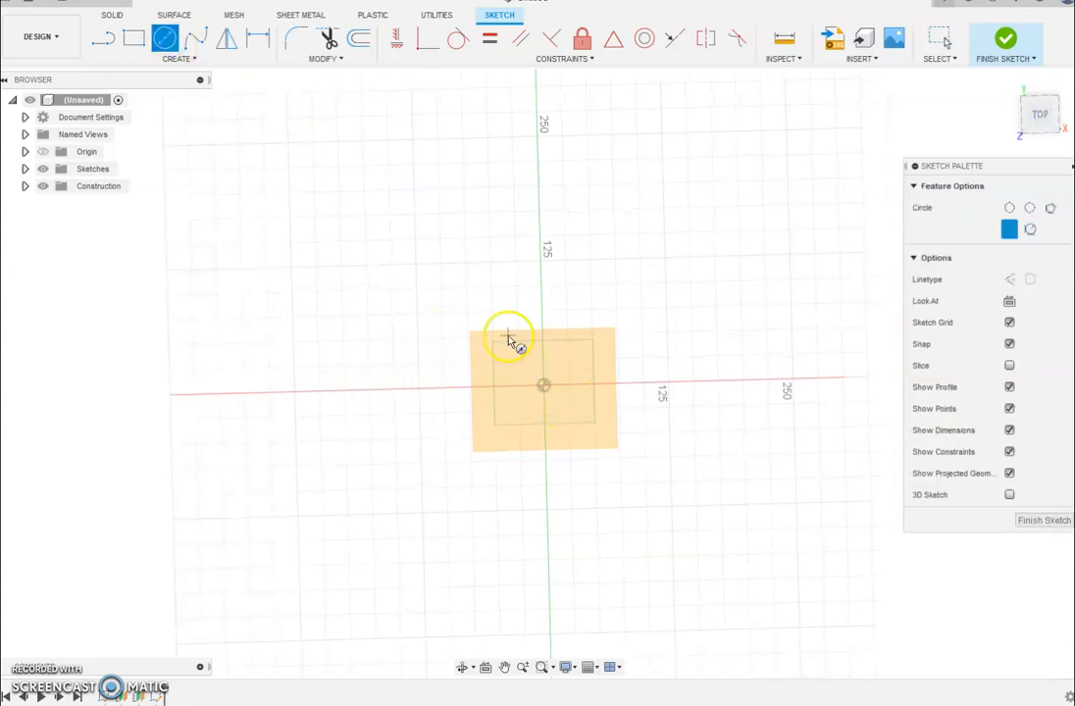
pyautogui.click(409, 390)
pyautogui.click(443, 412)
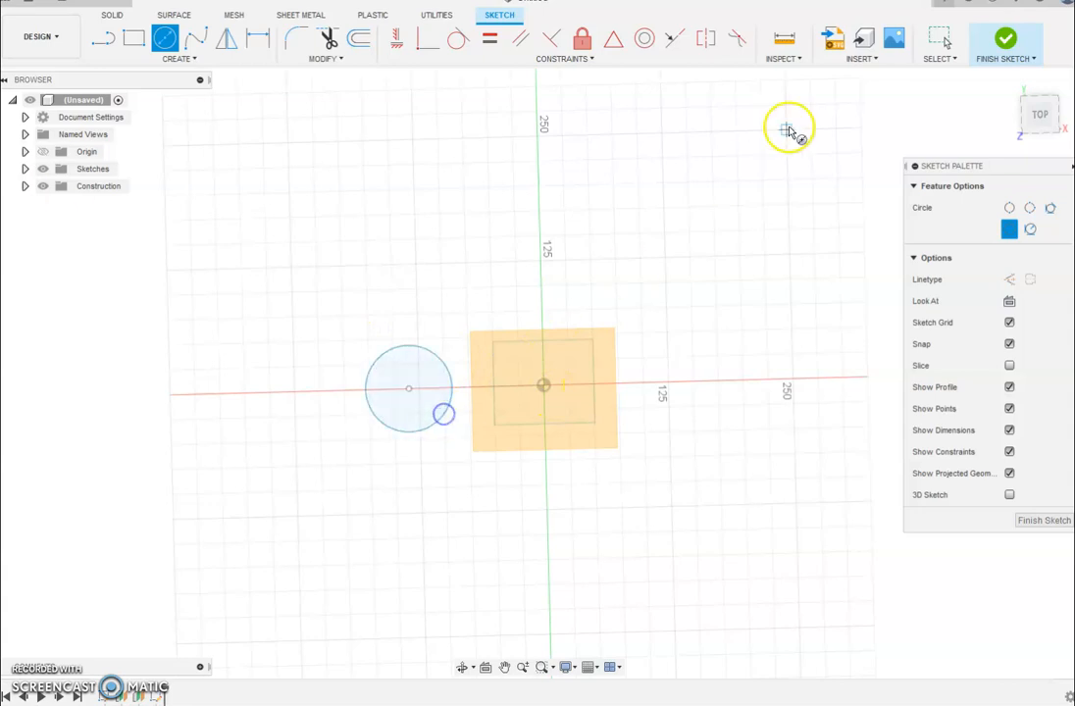
pyautogui.click(1008, 39)
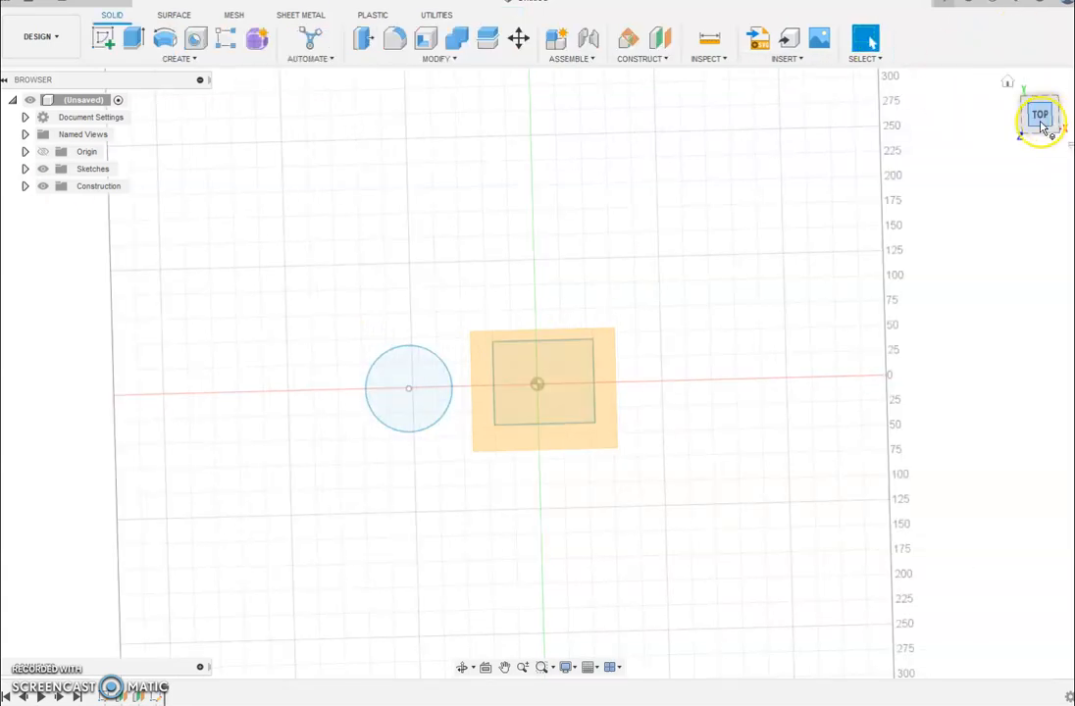
# Step: Sketch a rectangle on the upper construction plane, shifted toward positive X and Y so it partly overlaps the base rectangle, and finish the sketch
pyautogui.click(1039, 115)
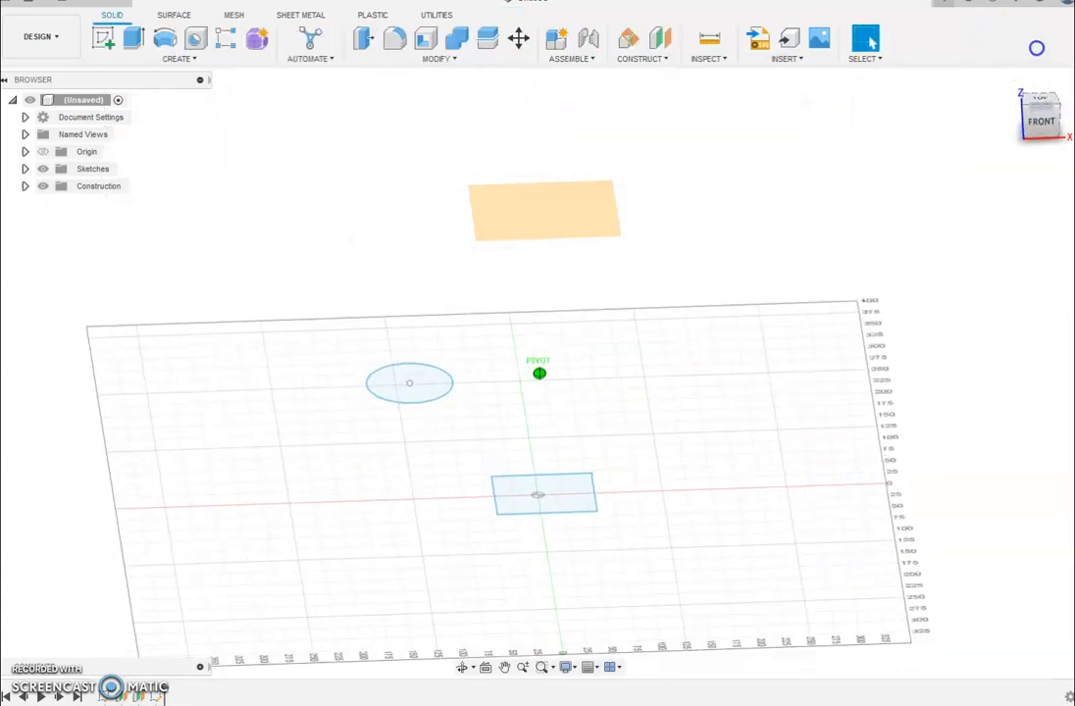
pyautogui.click(104, 38)
pyautogui.click(512, 201)
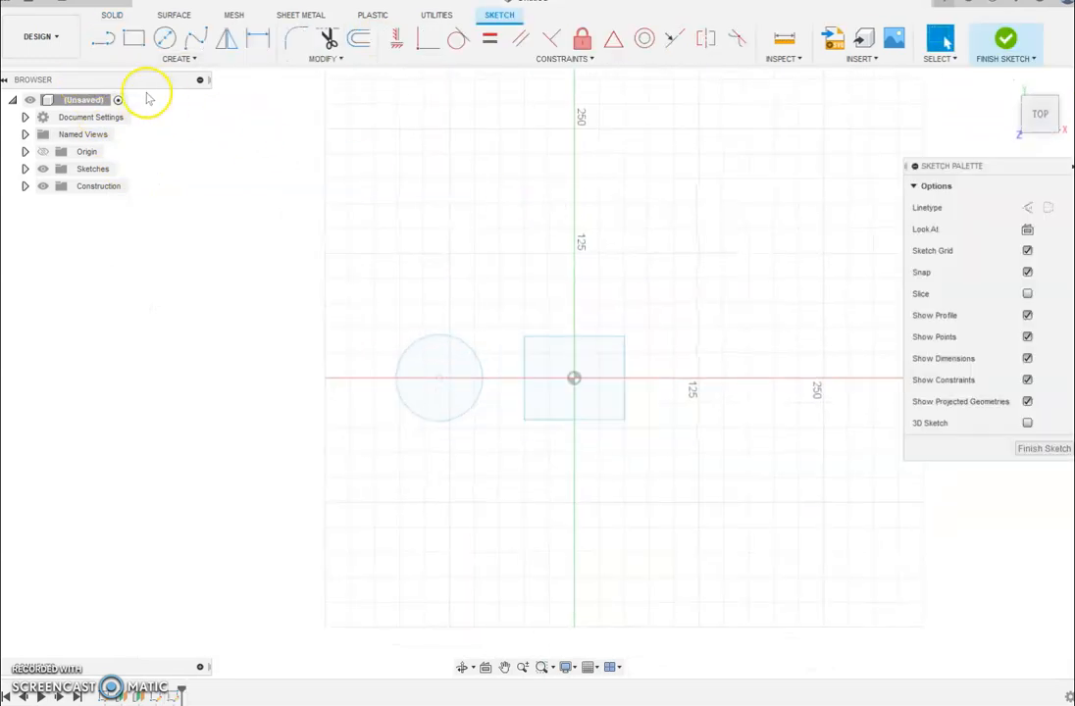
pyautogui.click(134, 37)
pyautogui.click(557, 300)
pyautogui.click(690, 402)
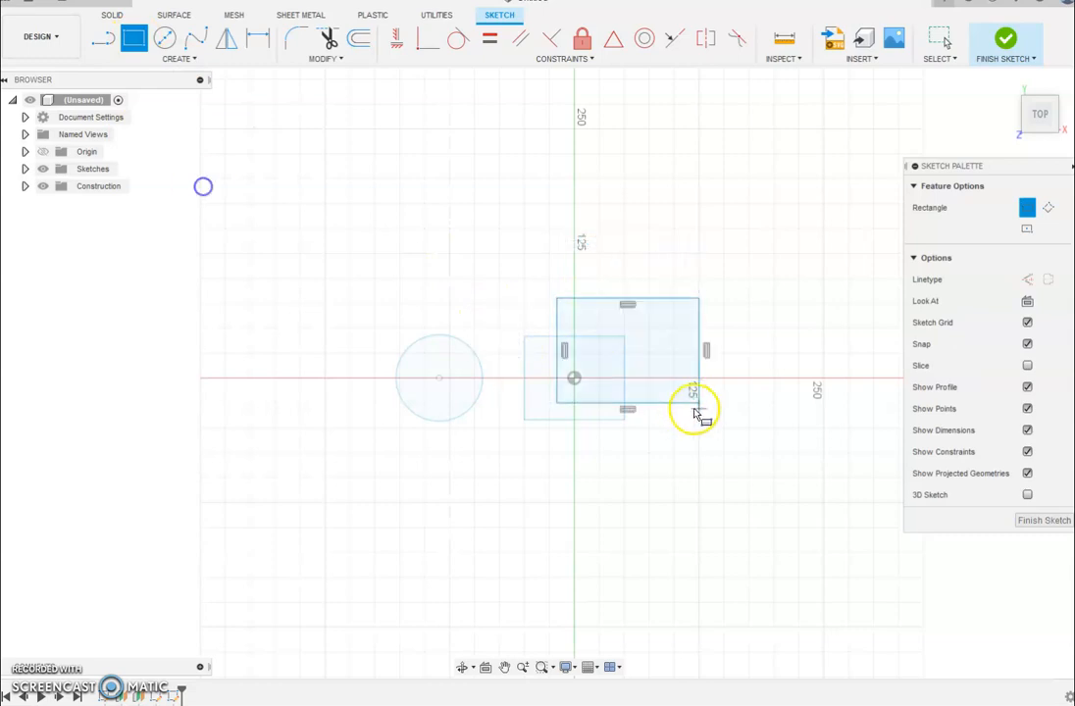
pyautogui.click(1005, 39)
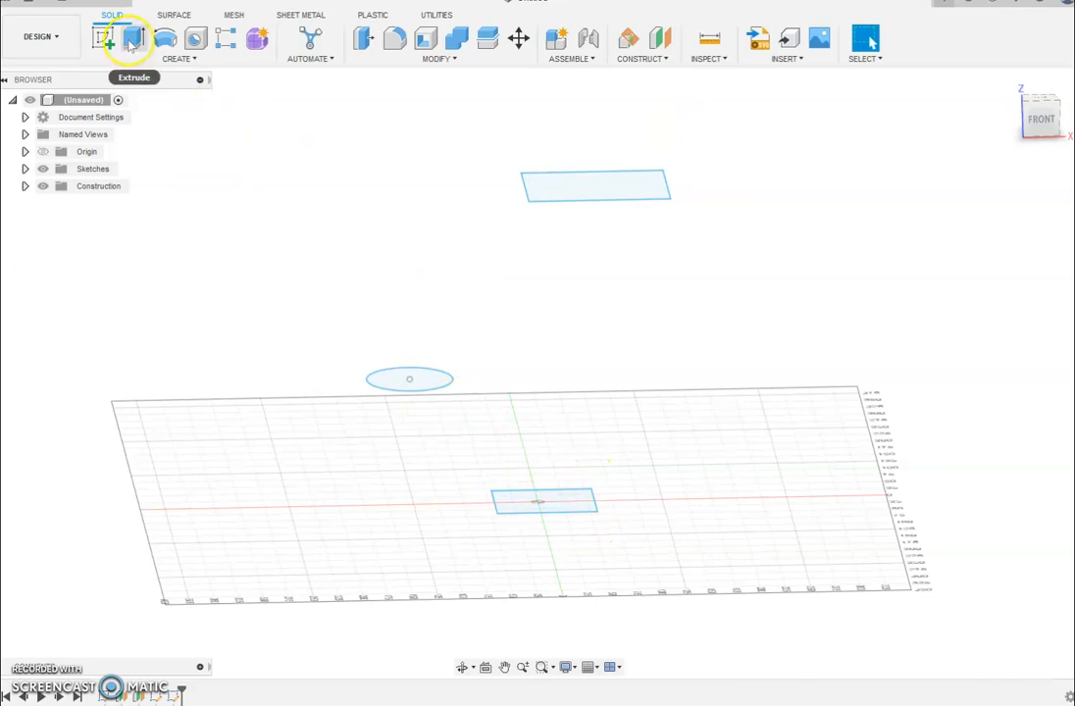
pyautogui.click(46, 37)
pyautogui.click(133, 38)
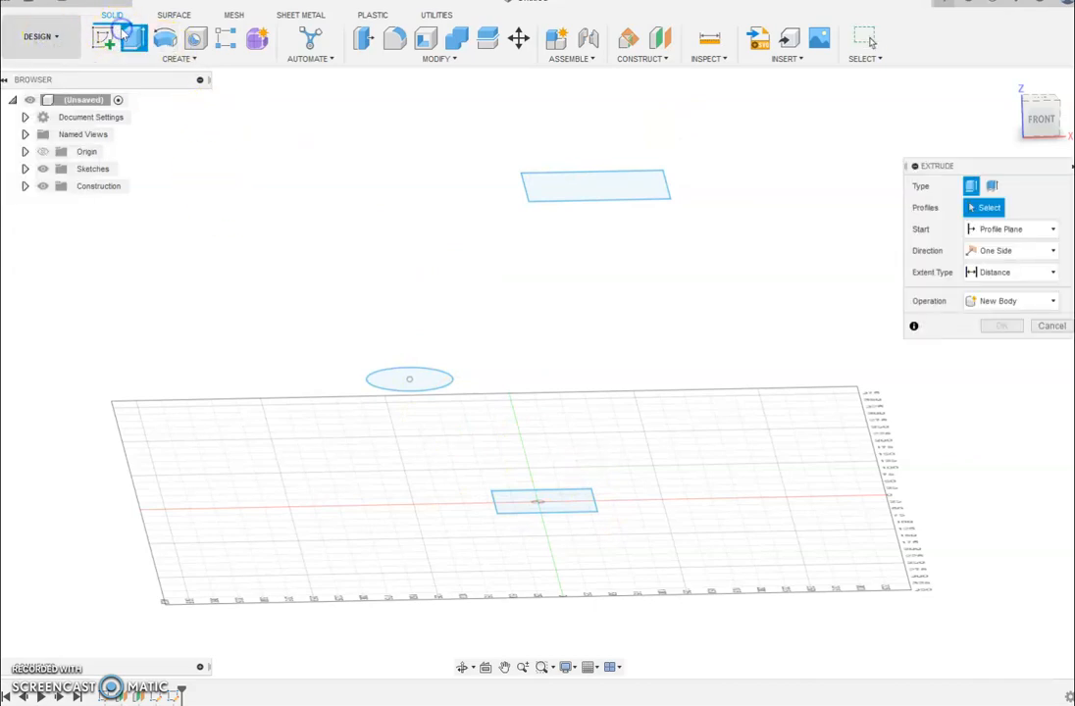
pyautogui.click(180, 59)
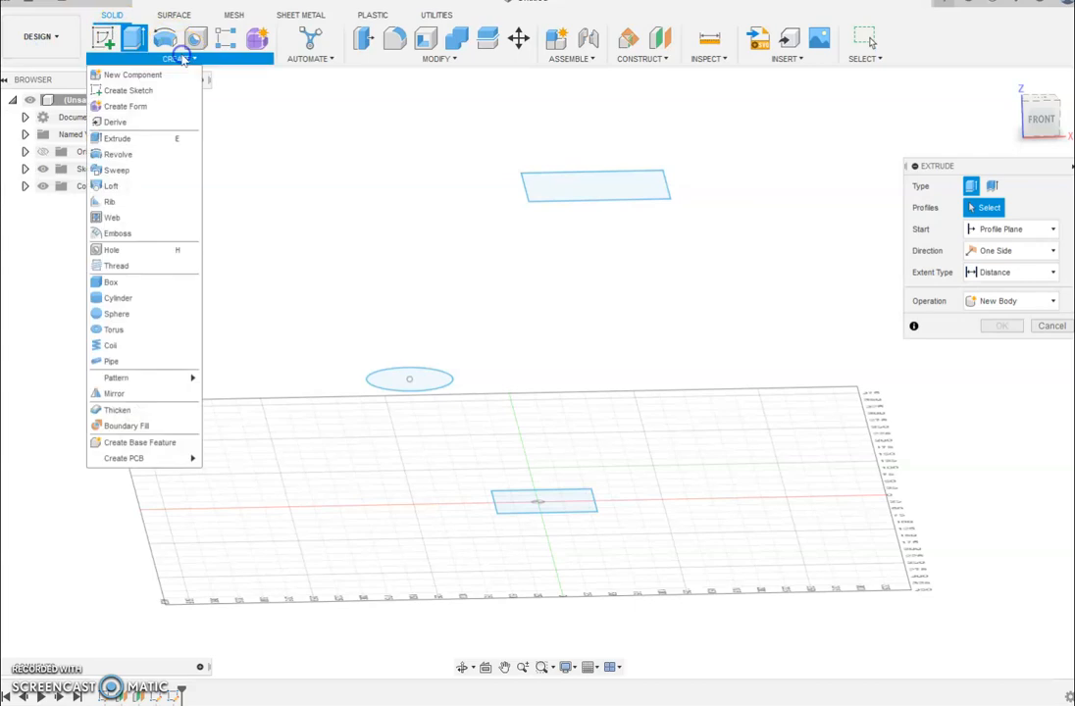
pyautogui.click(1049, 325)
# Step: Loft a new body from the base rectangle through the circle to the upper rectangle
pyautogui.click(182, 59)
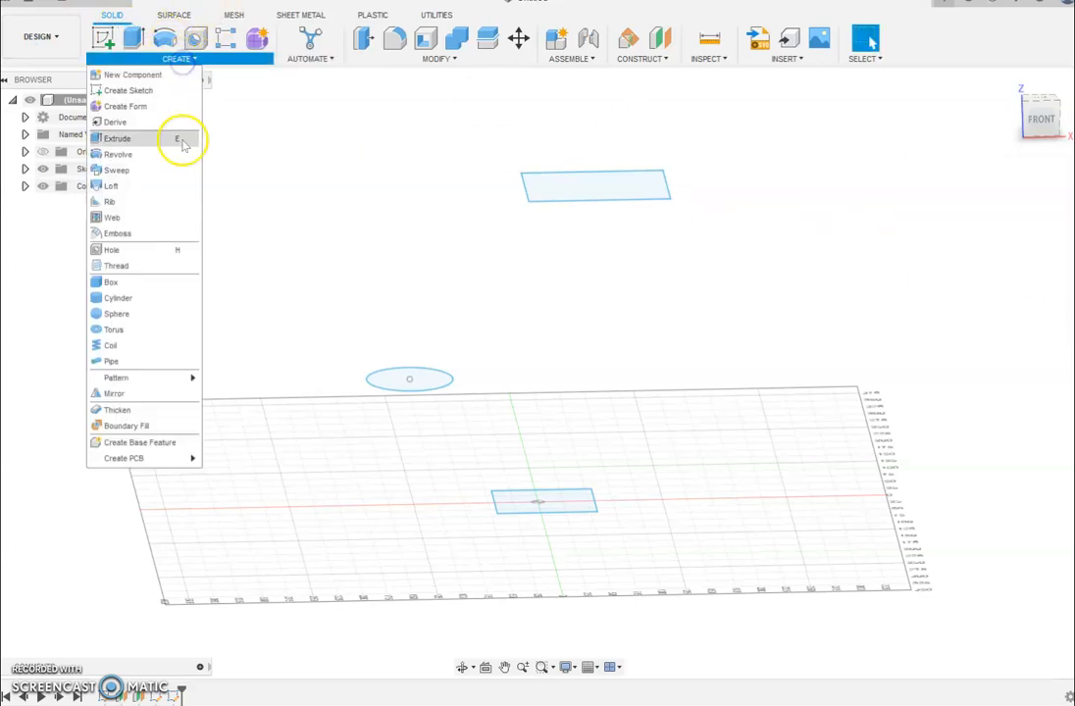
pyautogui.click(128, 193)
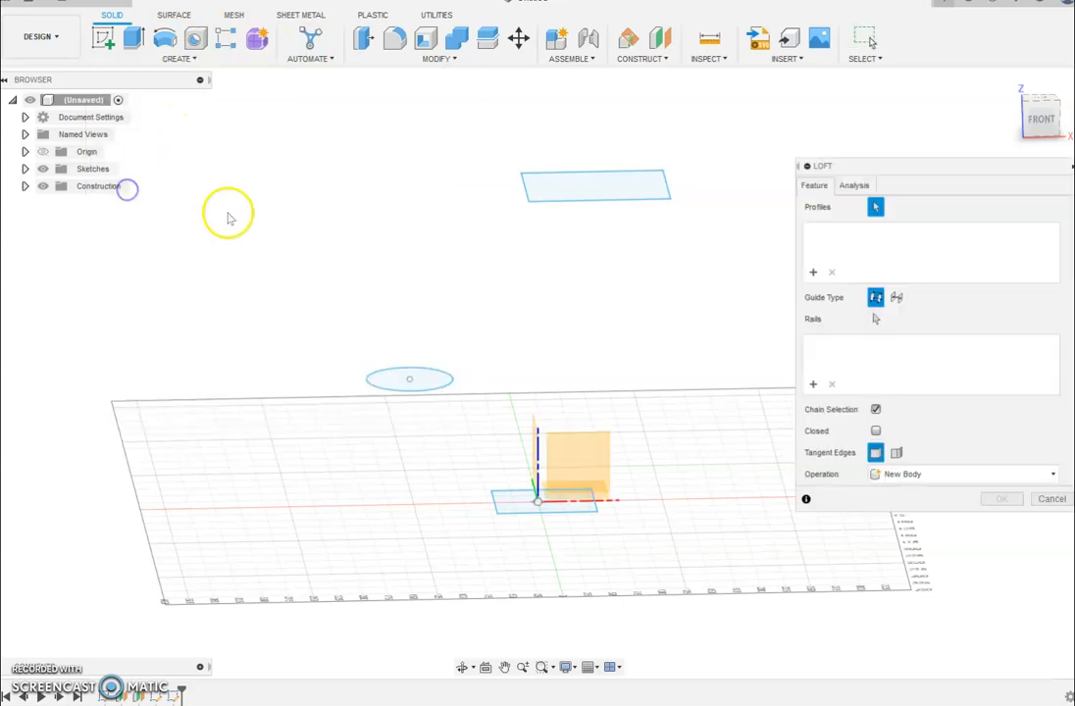
pyautogui.click(511, 501)
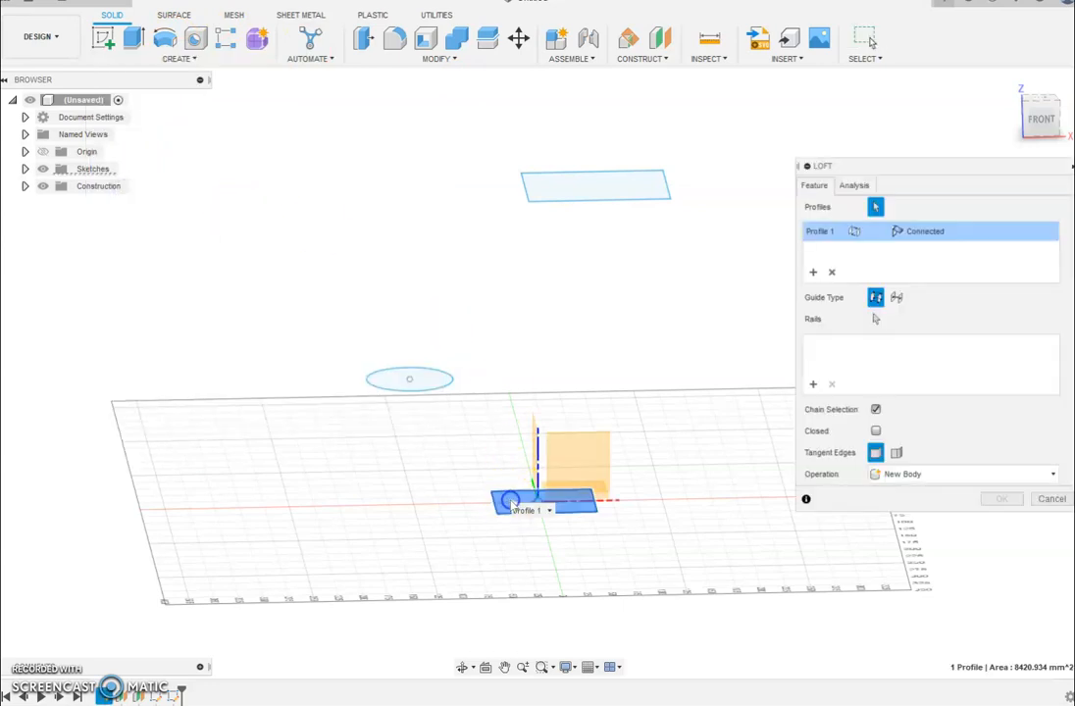
pyautogui.click(433, 378)
pyautogui.click(598, 191)
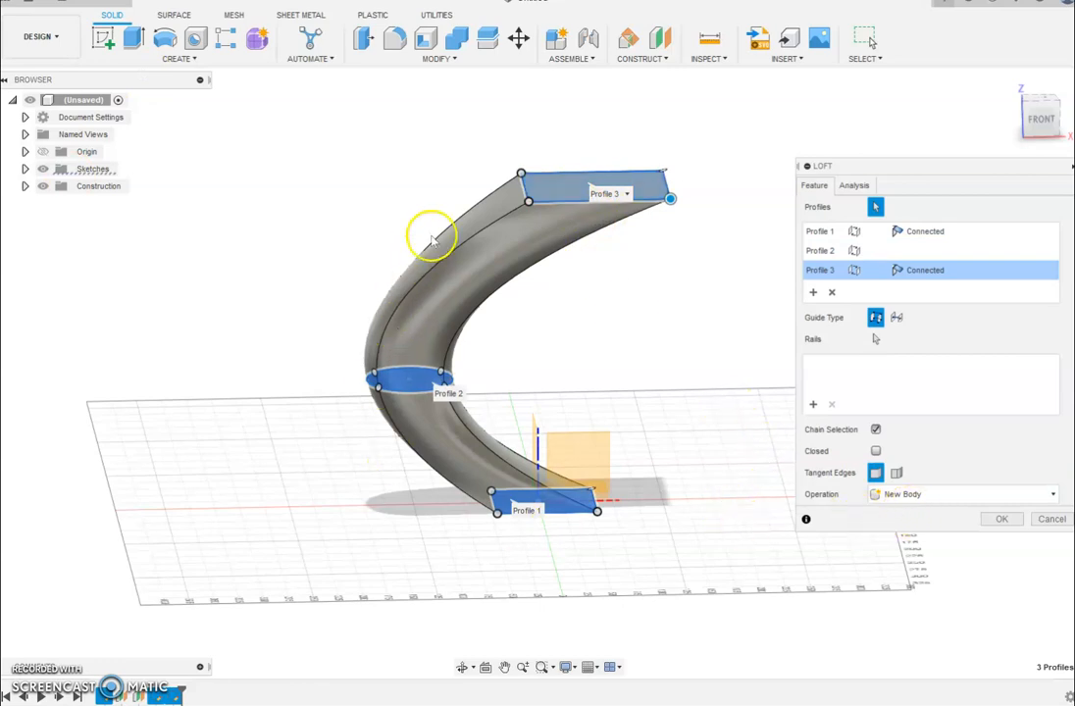
pyautogui.click(1006, 520)
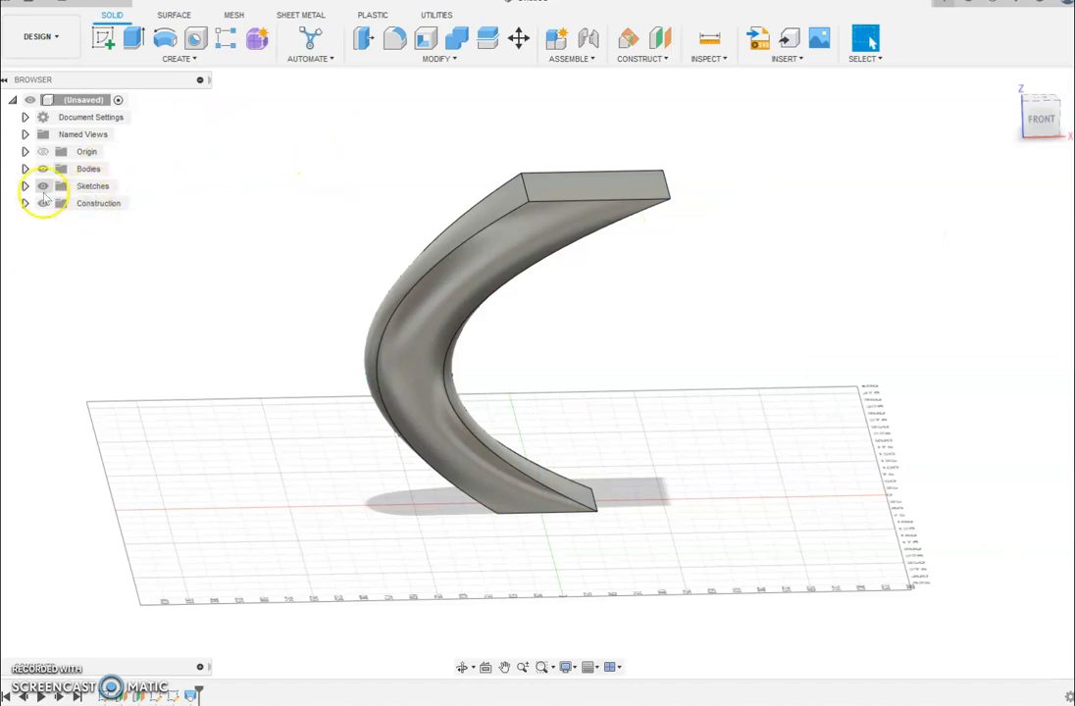
# Step: Apply a brass appearance from the library's metal materials to the whole lofted body
pyautogui.click(25, 169)
pyautogui.rightClick(98, 185)
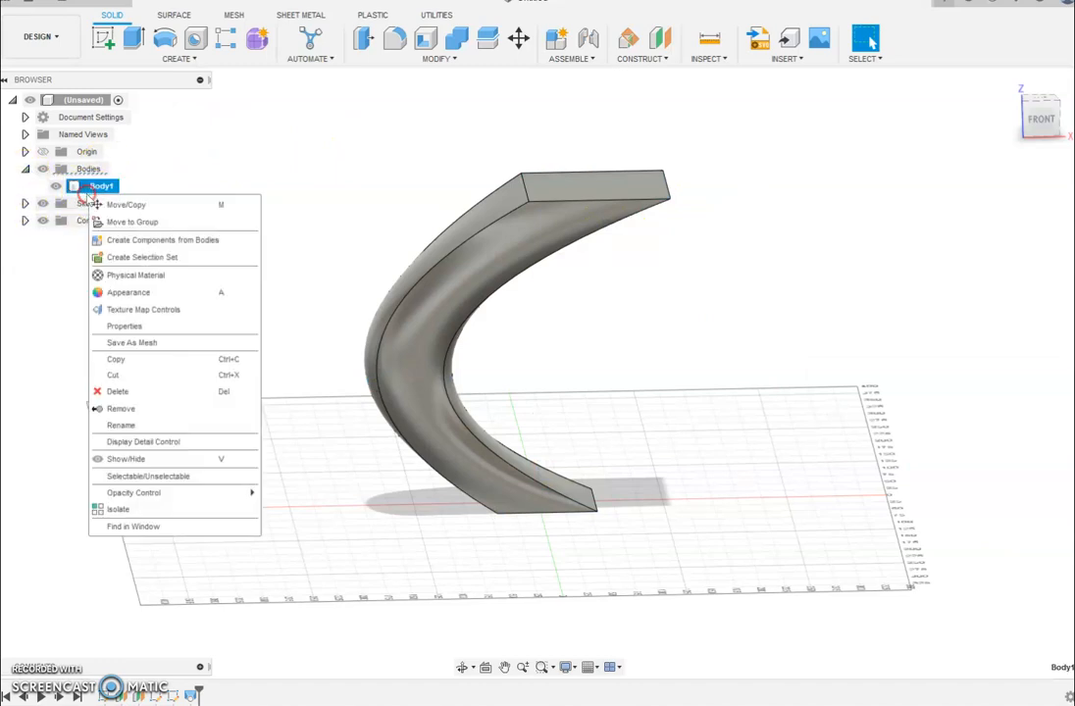
pyautogui.click(243, 424)
pyautogui.press('a')
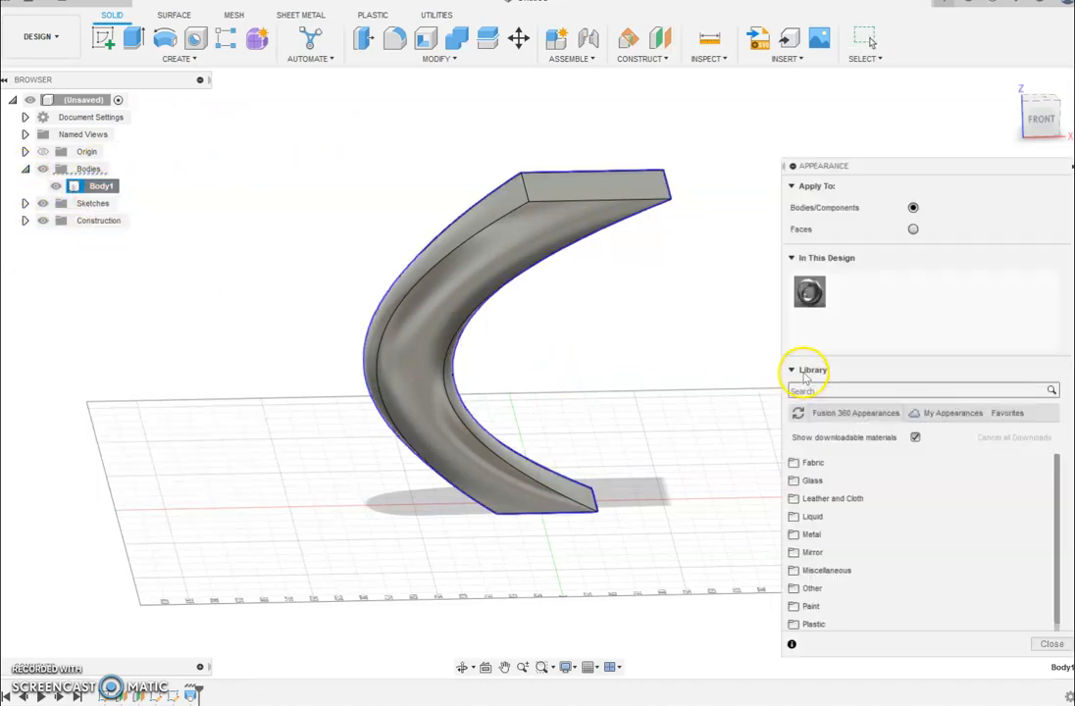
pyautogui.click(876, 538)
pyautogui.click(869, 572)
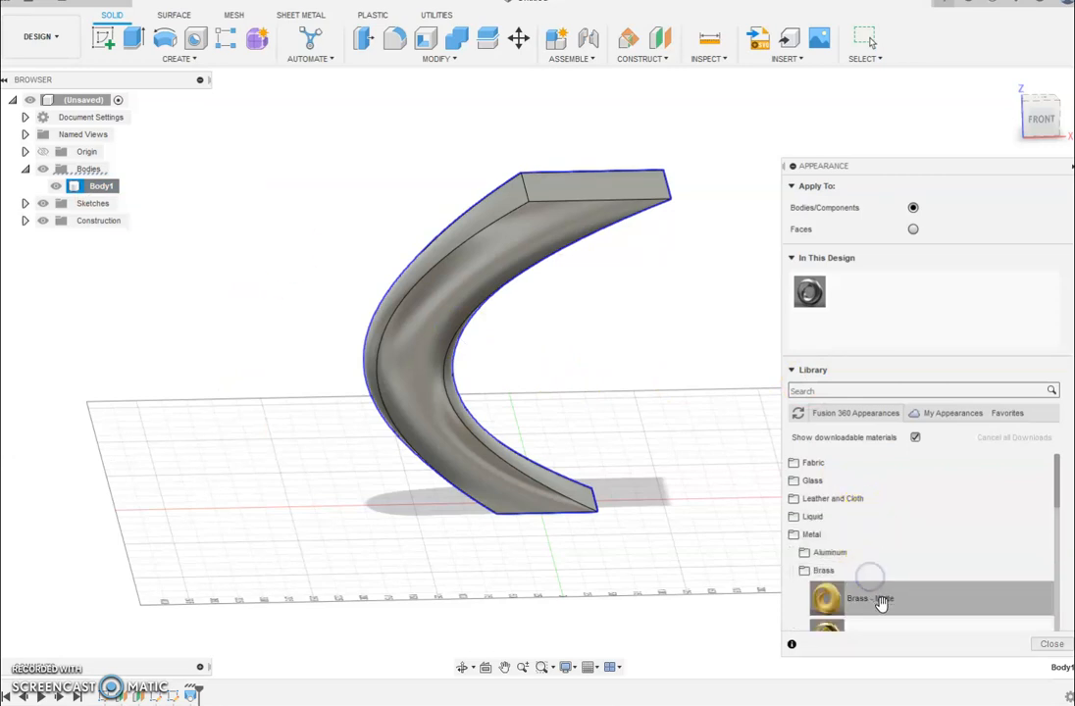
pyautogui.scroll(-1, 893, 605)
pyautogui.moveTo(883, 580); pyautogui.dragTo(468, 365)
# Step: Switch to the Render workspace and start an in-canvas render of the brass body
pyautogui.click(44, 39)
pyautogui.click(59, 121)
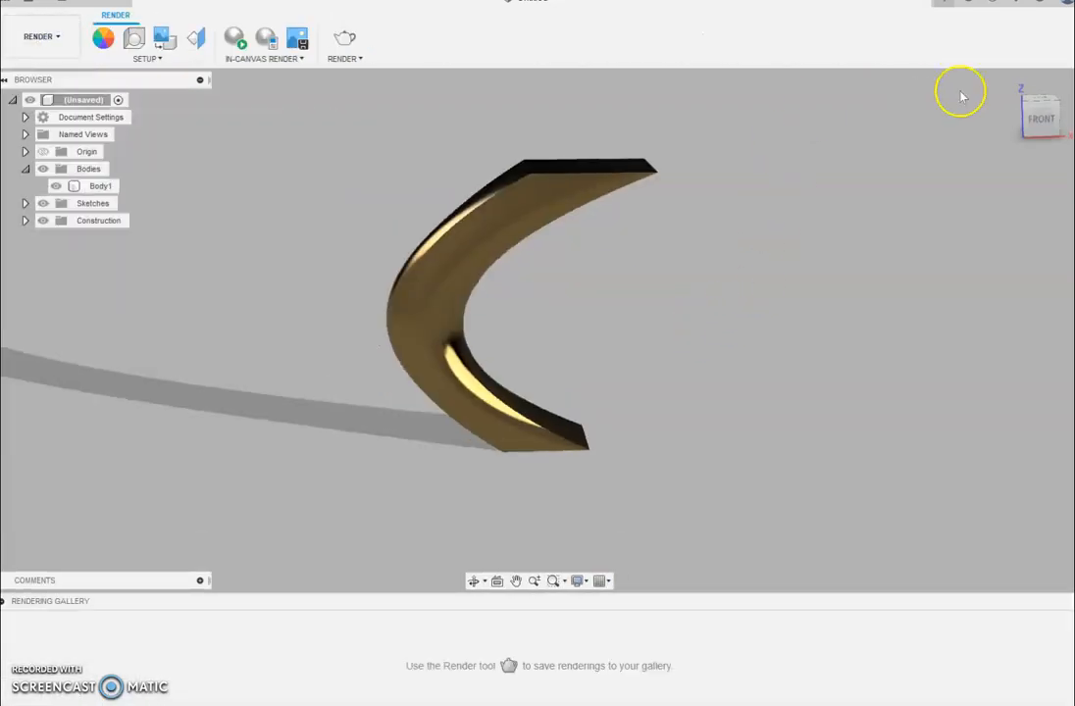
pyautogui.moveTo(1040, 119)
pyautogui.mouseDown()
pyautogui.moveTo(377, 49)
pyautogui.moveTo(806, 125)
pyautogui.moveTo(672, 136)
pyautogui.moveTo(725, 146)
pyautogui.moveTo(775, 130)
pyautogui.moveTo(908, 121)
pyautogui.moveTo(962, 133)
pyautogui.mouseUp()
pyautogui.click(237, 39)
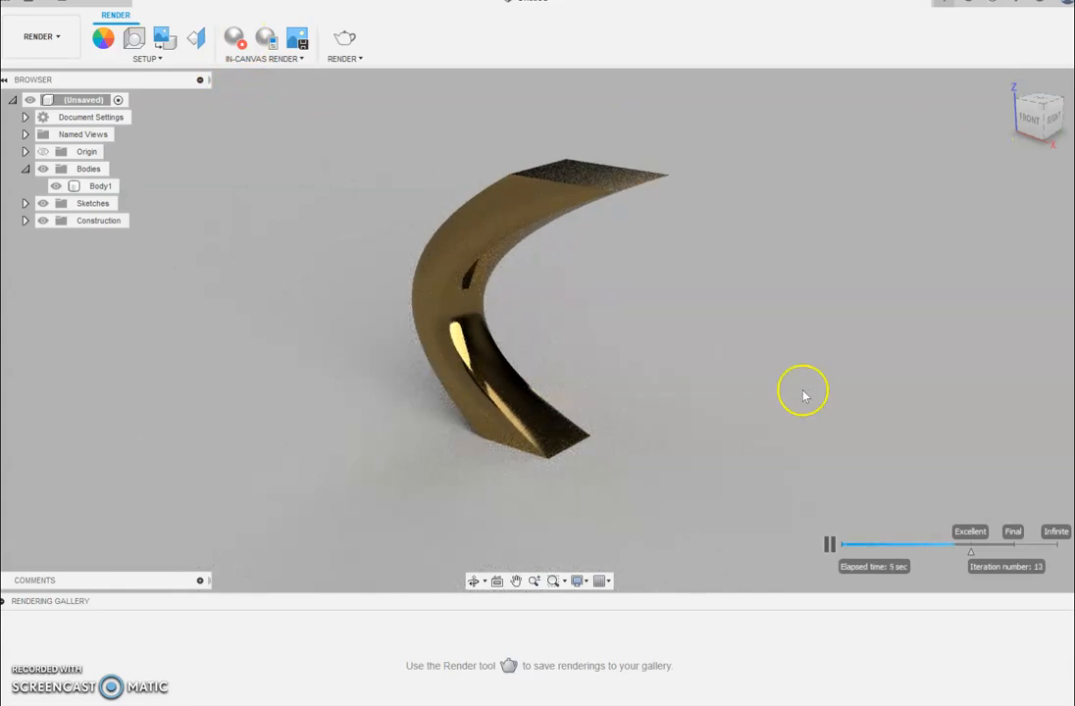
pyautogui.click(580, 451)
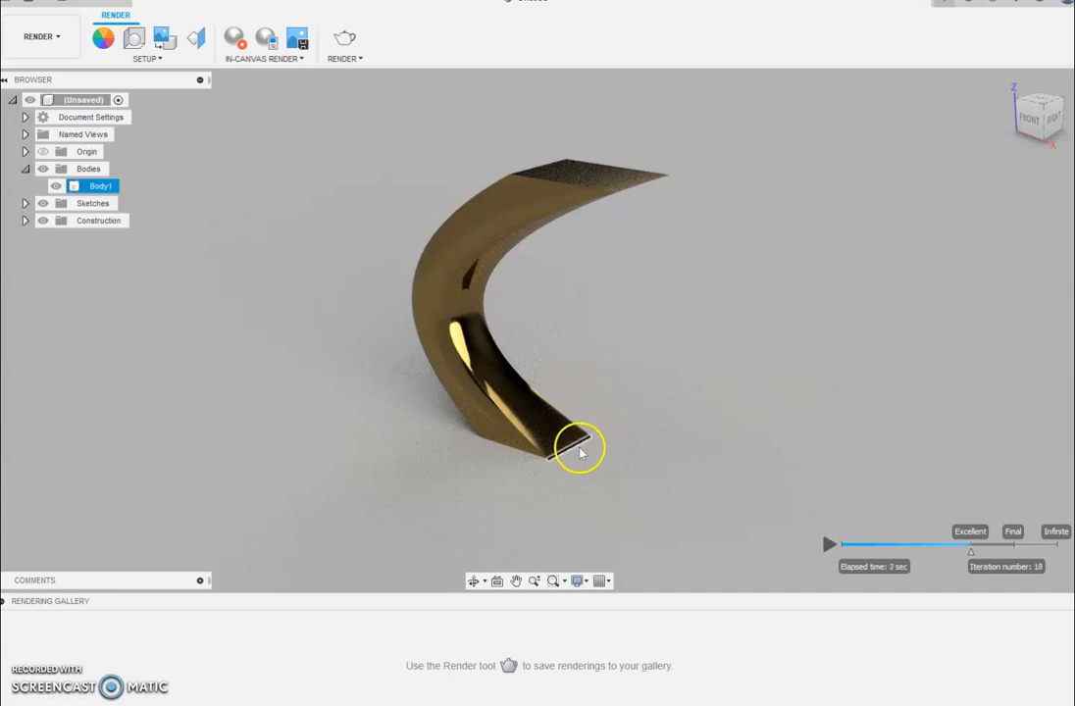
pyautogui.click(593, 455)
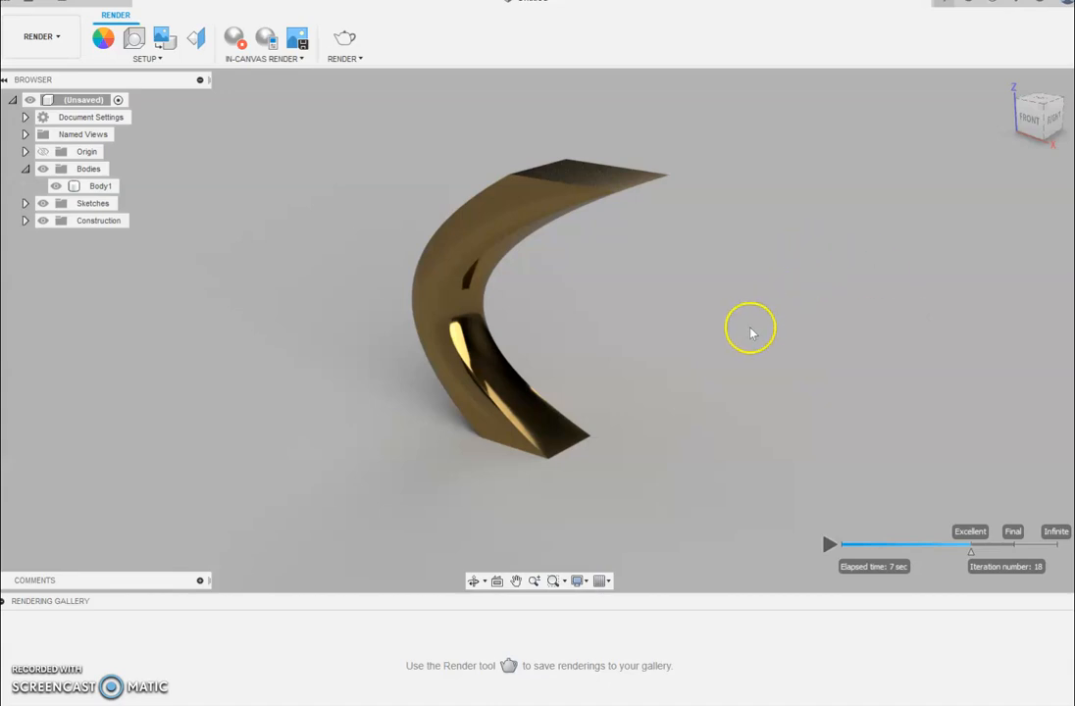
pyautogui.click(556, 454)
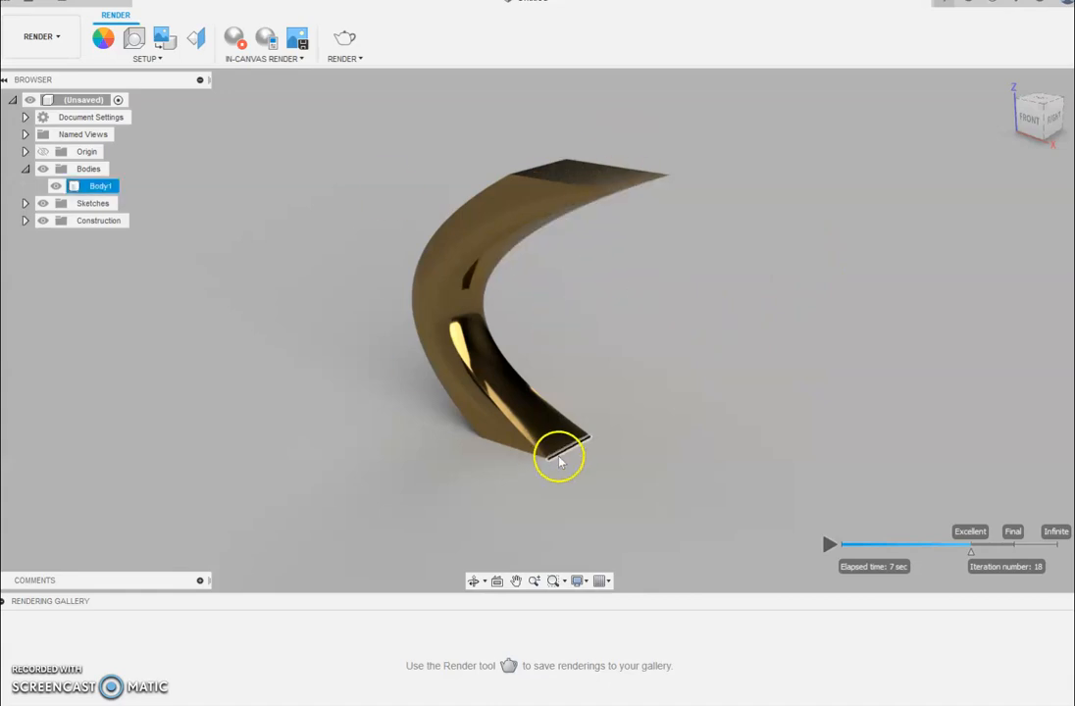
pyautogui.click(629, 474)
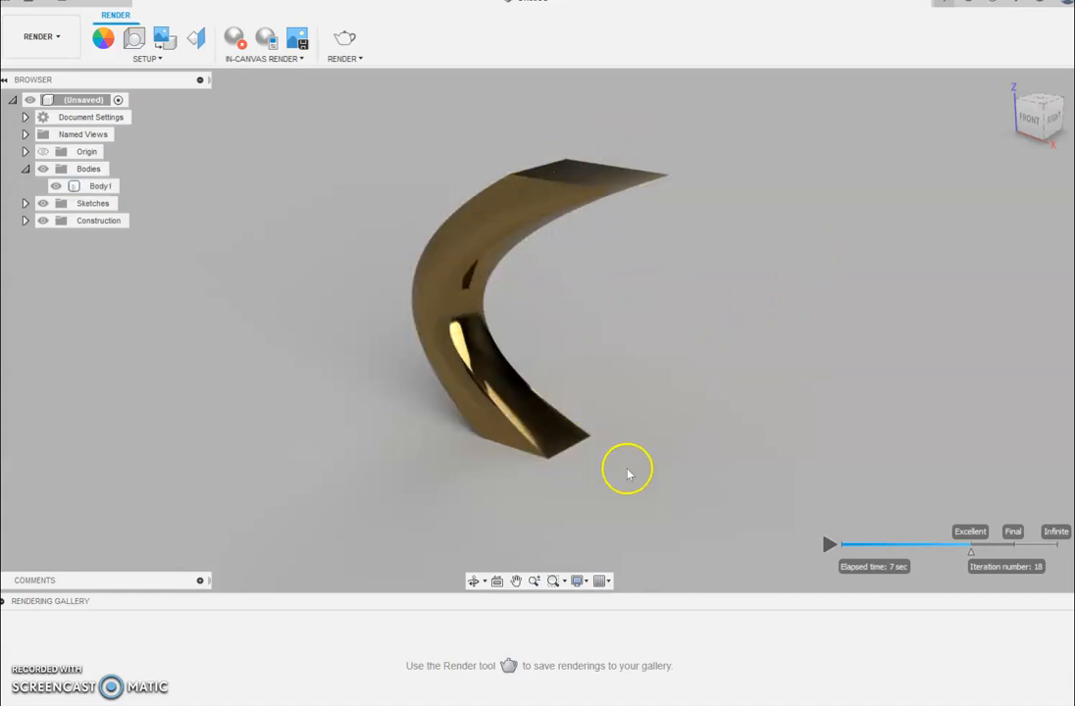